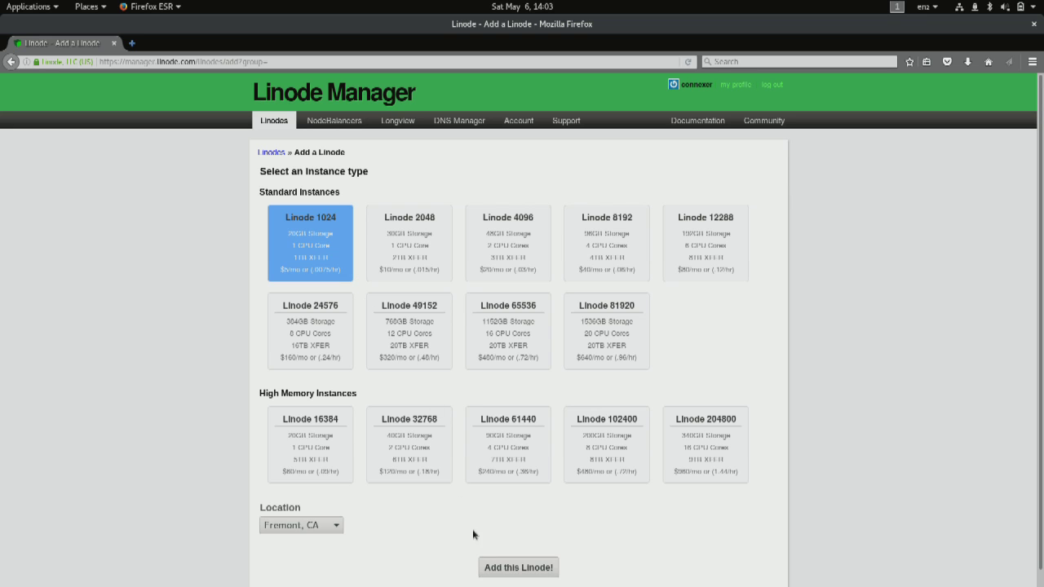
Step: Add a Linode 1024 instance in Fremont, CA and open the new Linode's dashboard
{"action": "left_click", "coordinate": [497, 575]}
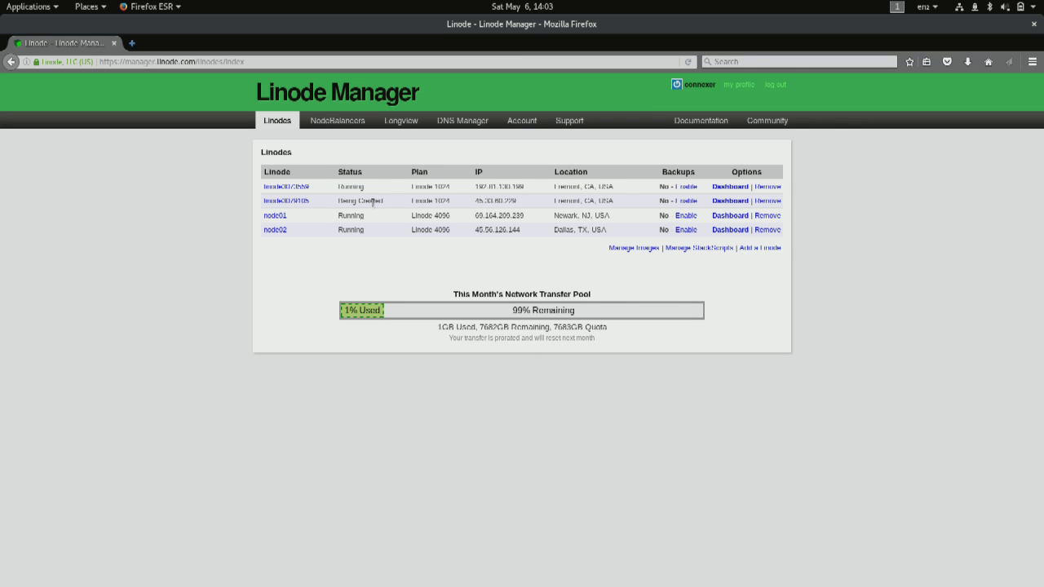
{"action": "key", "text": "ctrl+plus"}
{"action": "key", "text": "ctrl+plus"}
{"action": "key", "text": "ctrl+plus"}
{"action": "key", "text": "ctrl+plus"}
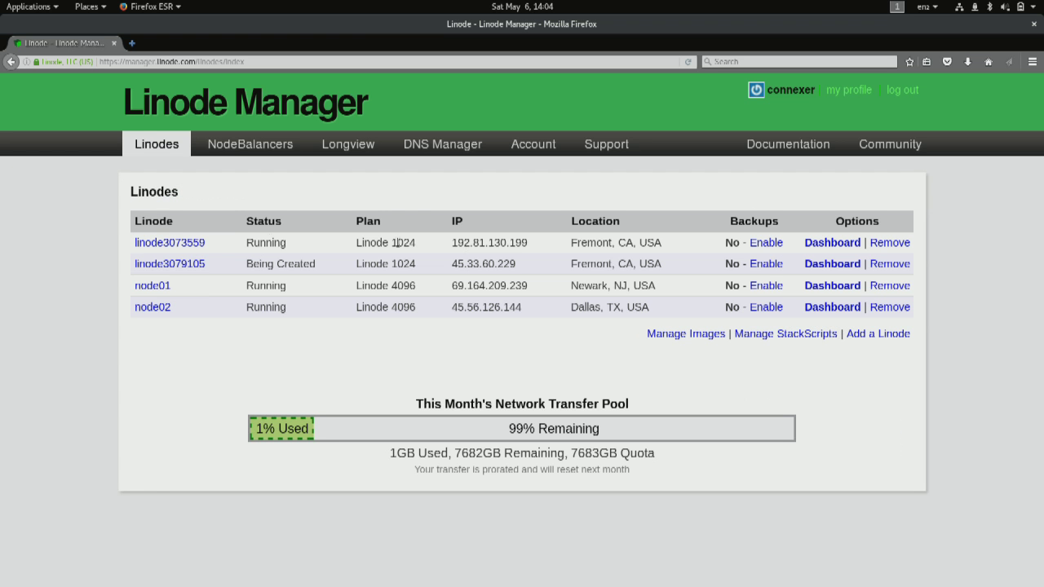
{"action": "left_click", "coordinate": [176, 265]}
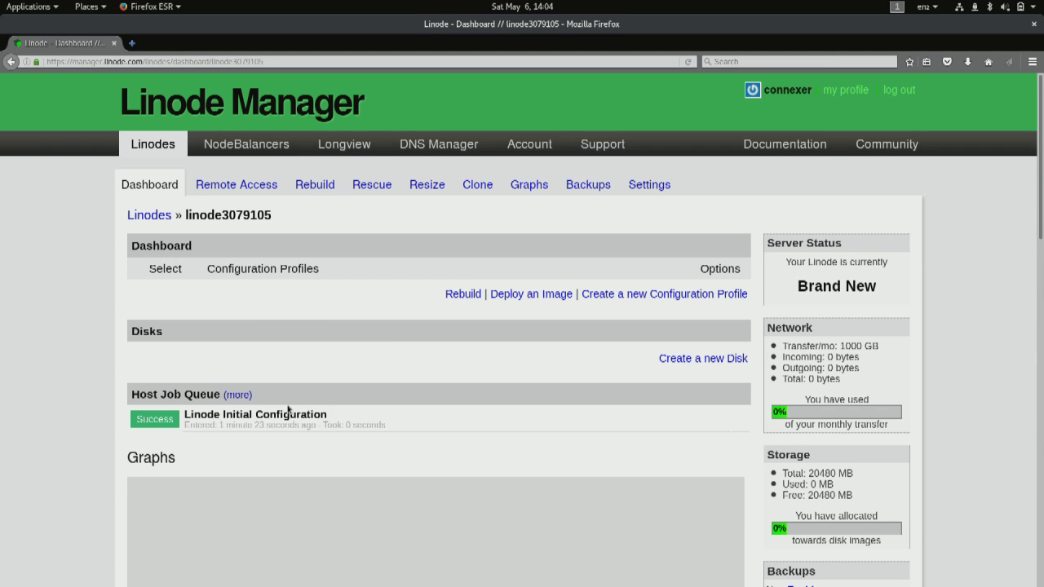
Step: Create a 256 MB ext4 disk labelled "boot" on the new Linode
{"action": "left_click", "coordinate": [682, 359]}
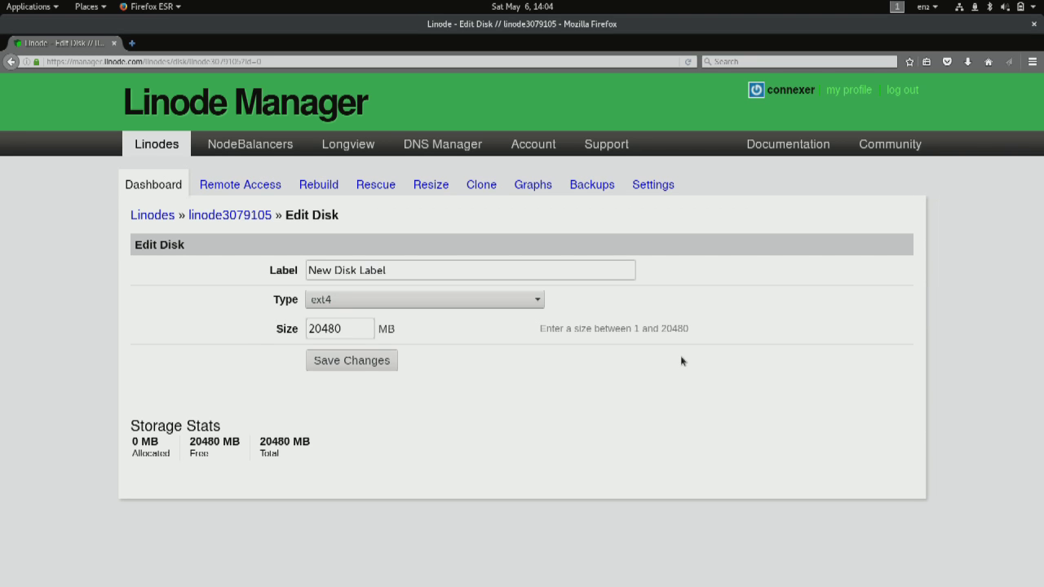
{"action": "key", "text": "ctrl+shift+Left"}
{"action": "key", "text": "ctrl+shift+Left"}
{"action": "key", "text": "ctrl+shift+Left"}
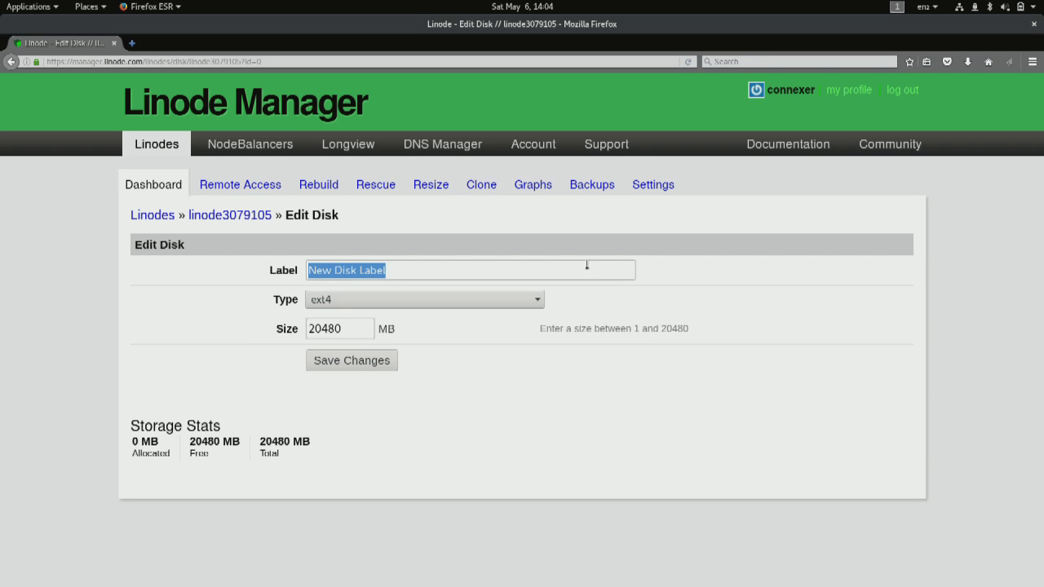
{"action": "type", "text": "boot"}
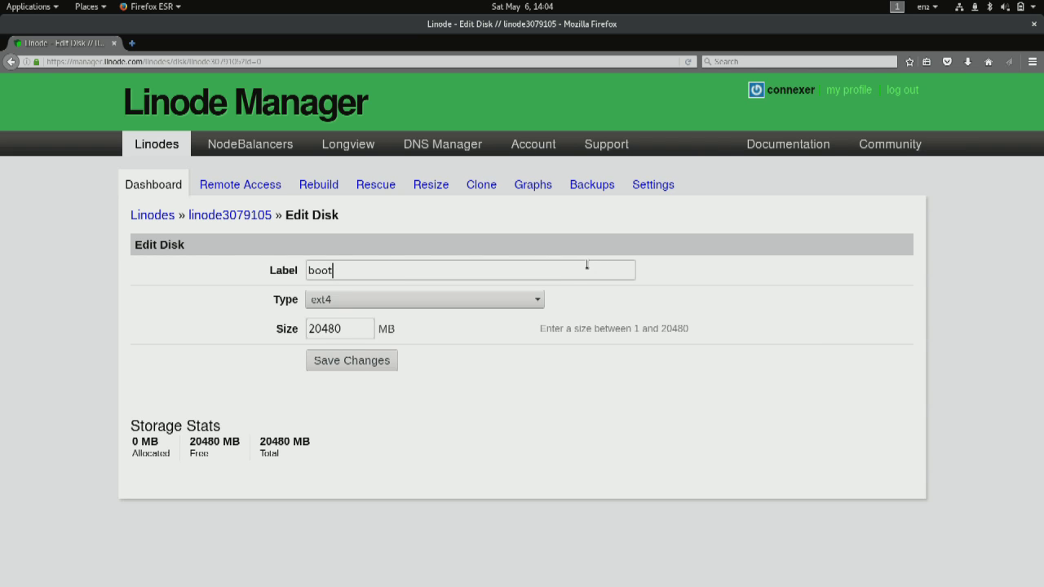
{"action": "key", "text": "Tab"}
{"action": "key", "text": "Tab"}
{"action": "type", "text": "256"}
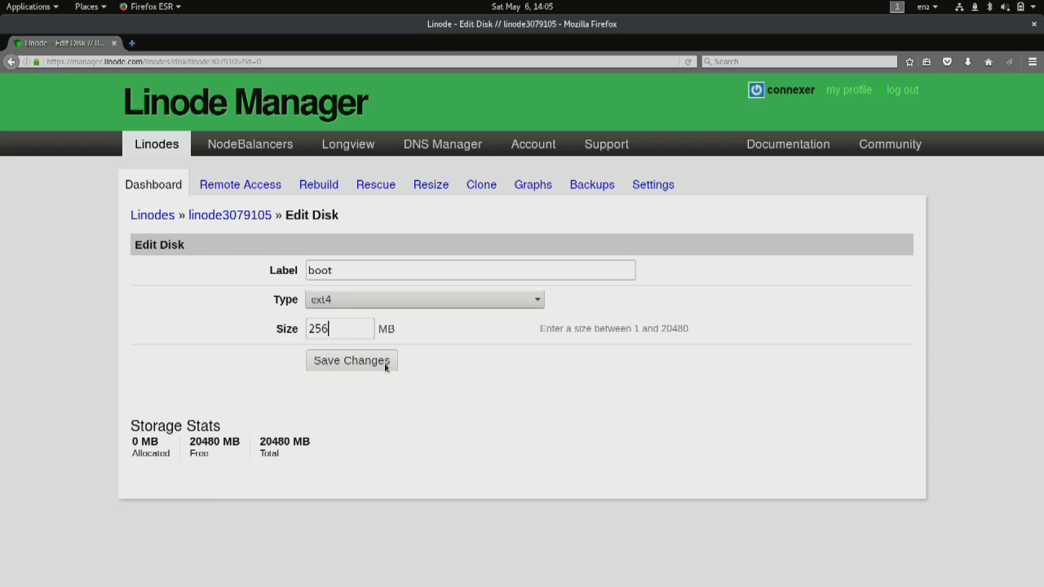
{"action": "left_click", "coordinate": [386, 367]}
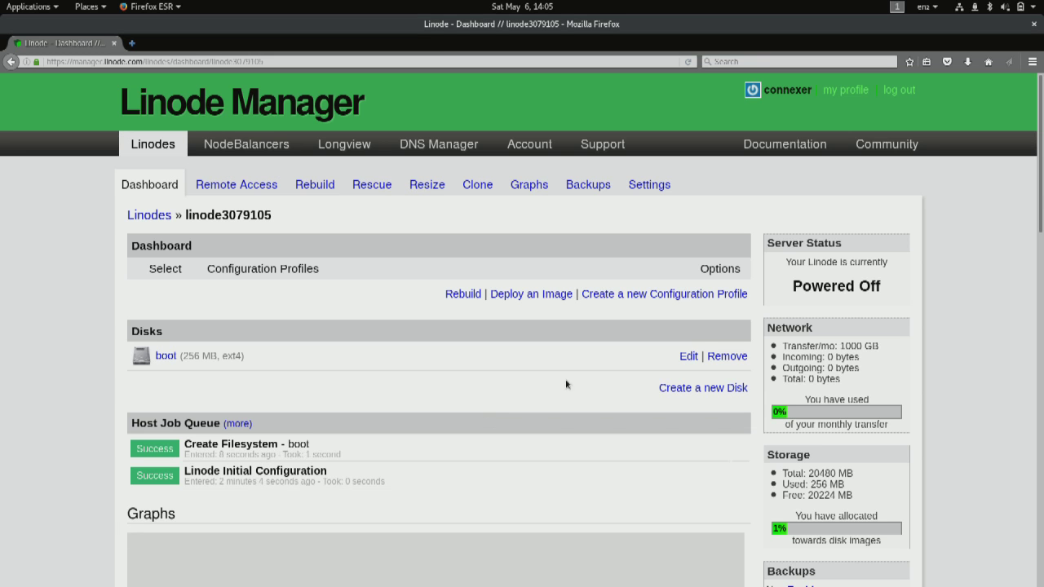
Step: Create a second disk labelled "swap" with type swap and a size of 2048 MB
{"action": "left_click", "coordinate": [729, 387]}
{"action": "triple_click", "coordinate": [410, 270]}
{"action": "type", "text": "swap"}
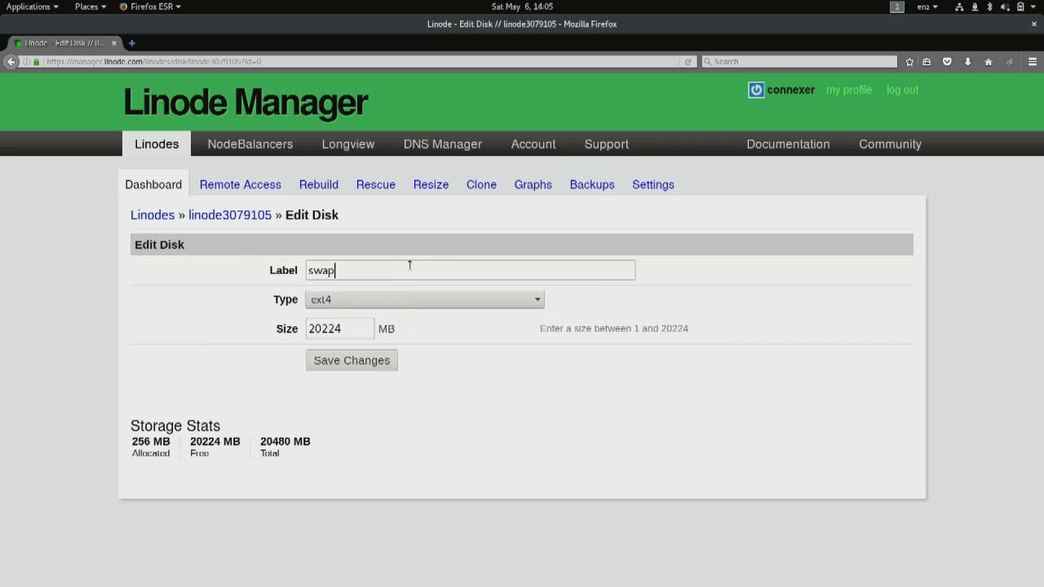
{"action": "left_click", "coordinate": [404, 306]}
{"action": "left_click", "coordinate": [396, 343]}
{"action": "double_click", "coordinate": [343, 328]}
{"action": "type", "text": "2"}
{"action": "key", "text": "BackSpace"}
{"action": "type", "text": "2048"}
{"action": "left_click", "coordinate": [344, 358]}
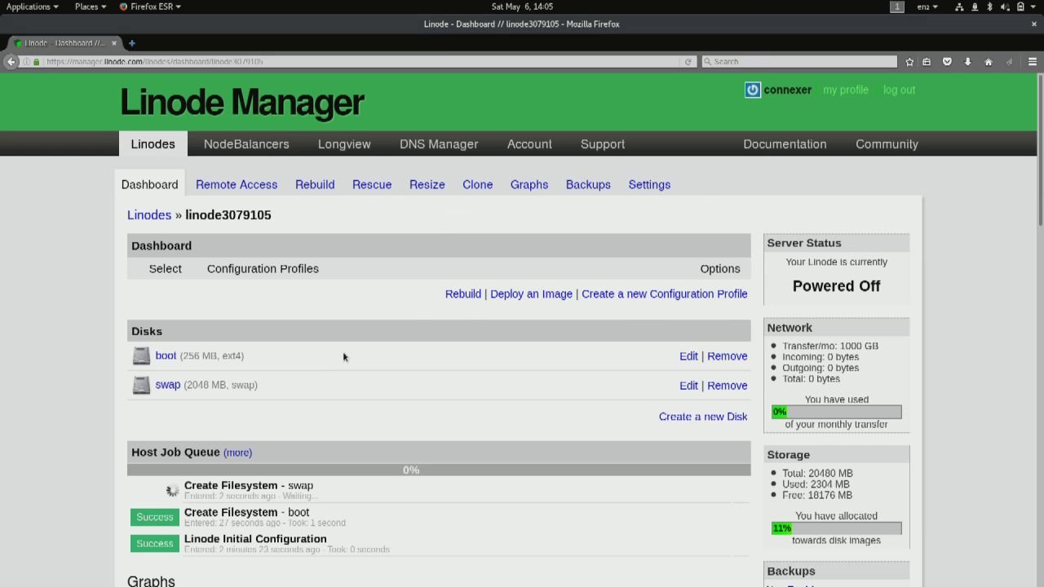
Step: Create an ext4 disk labelled "root" that uses the remaining 18176 MB of storage
{"action": "left_click", "coordinate": [665, 414]}
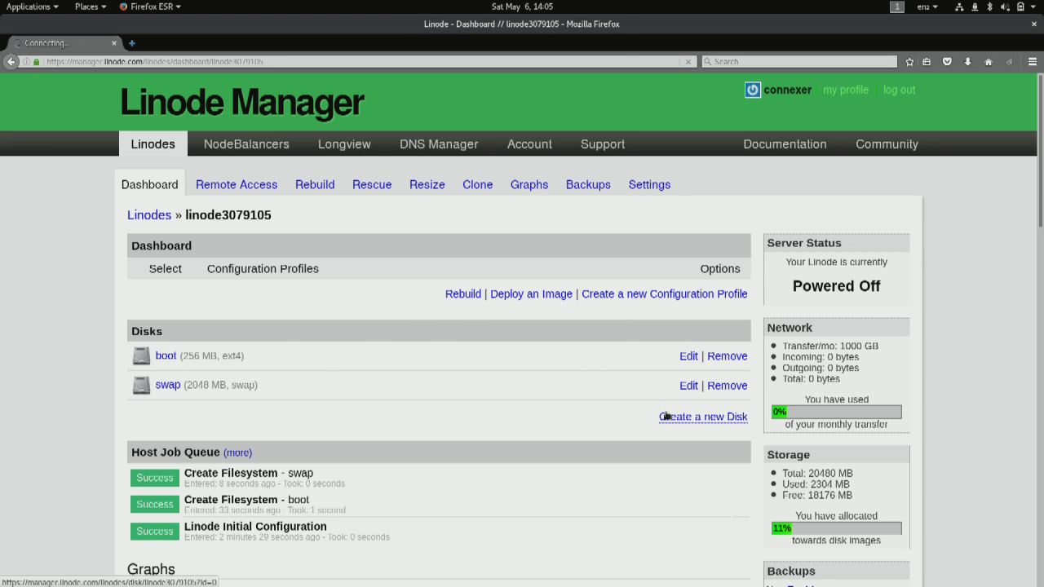
{"action": "triple_click", "coordinate": [436, 270]}
{"action": "type", "text": "root"}
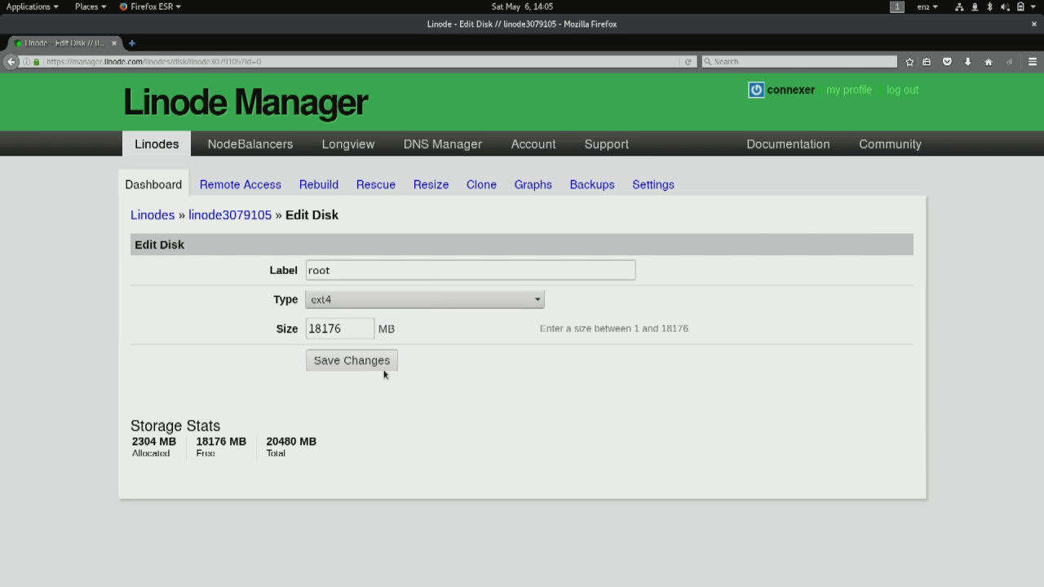
{"action": "left_click", "coordinate": [376, 360]}
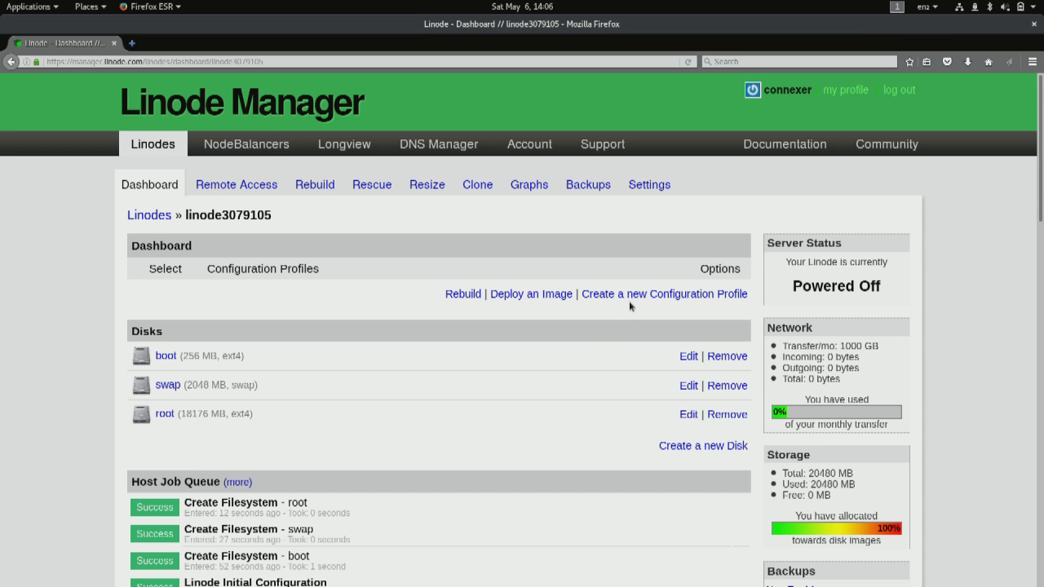
Step: Start a new configuration profile and label it "Debian Jessie w/ FDE"
{"action": "left_click", "coordinate": [637, 294]}
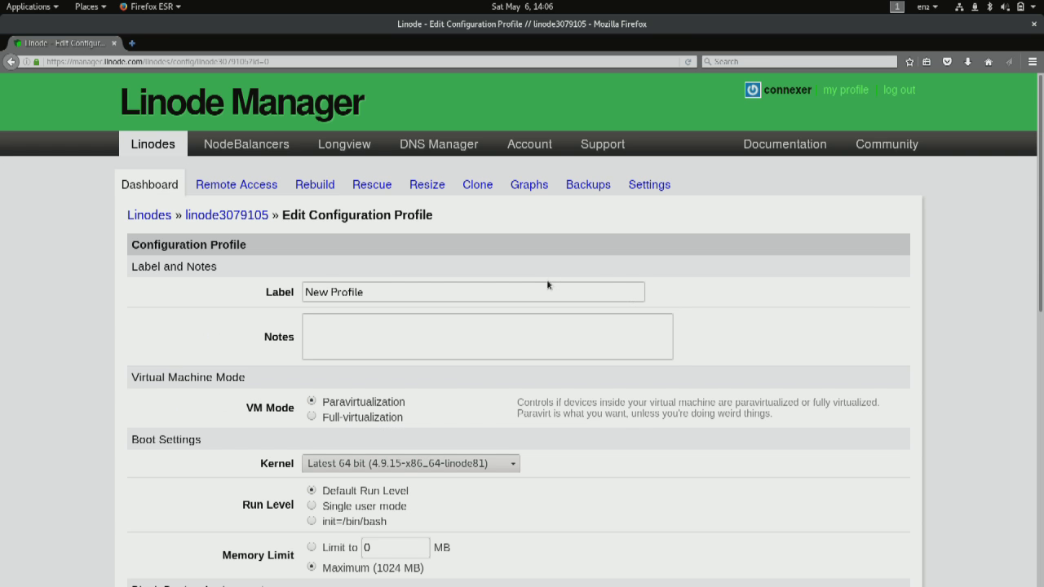
{"action": "left_click", "coordinate": [544, 292]}
{"action": "key", "text": "ctrl+shift+Left"}
{"action": "key", "text": "ctrl+shift+Left"}
{"action": "type", "text": "Debian Jess"}
{"action": "type", "text": "i e w/ FDE"}
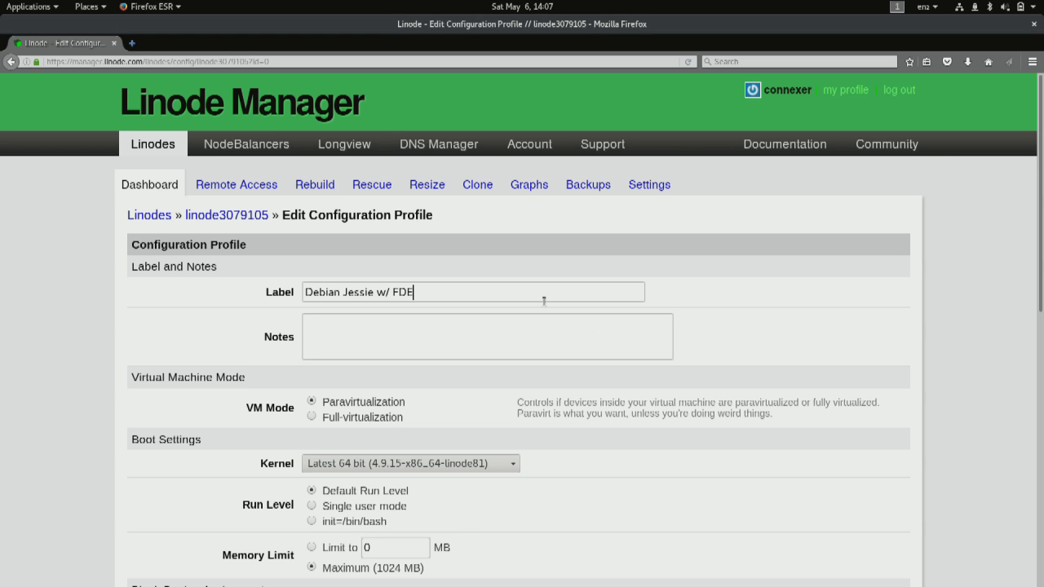
Step: Set the configuration profile's boot kernel to GRUB 2
{"action": "scroll", "coordinate": [531, 359], "scroll_direction": "down", "scroll_amount": 5}
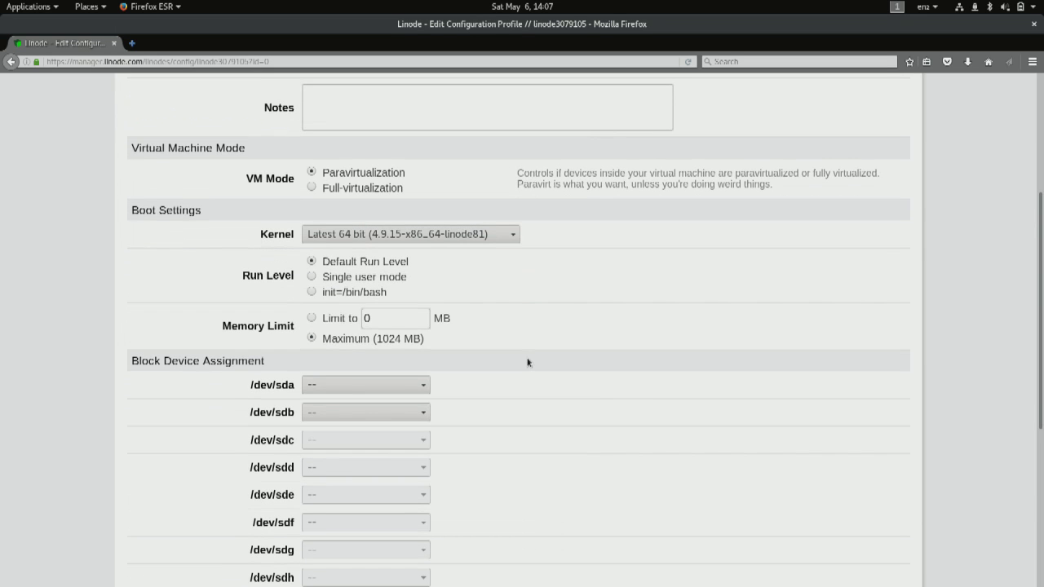
{"action": "left_click", "coordinate": [510, 234]}
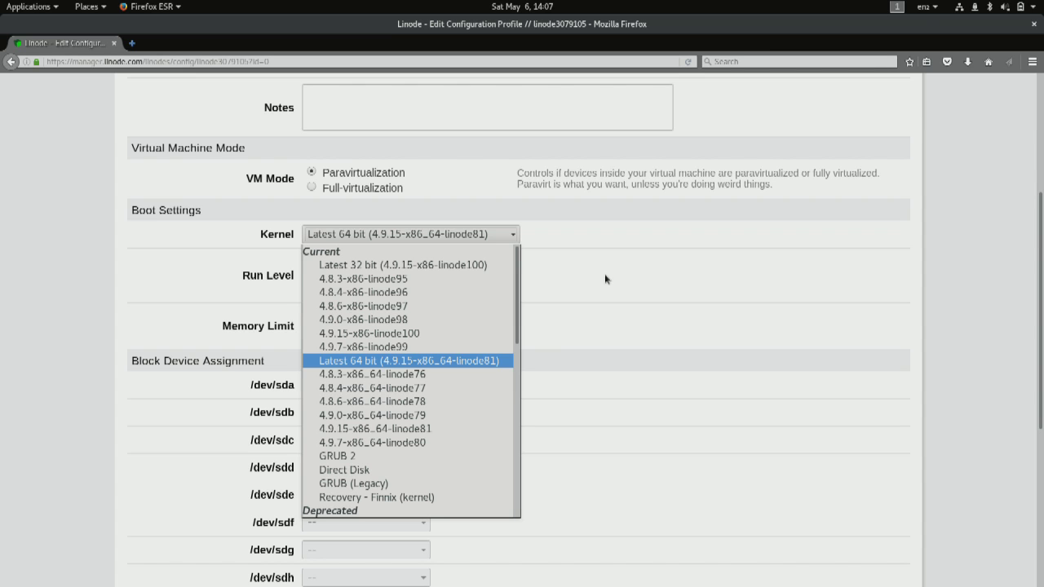
{"action": "left_click", "coordinate": [454, 461]}
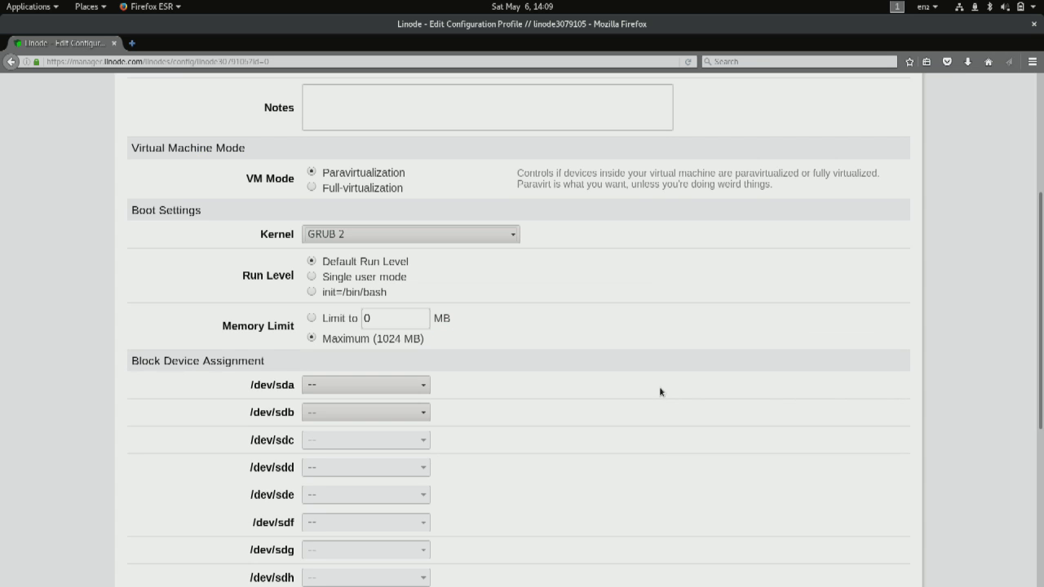
Step: Assign the boot disk to /dev/sda, the swap disk to /dev/sdb and the root disk to /dev/sdc
{"action": "scroll", "coordinate": [661, 391], "scroll_direction": "down", "scroll_amount": 3}
{"action": "scroll", "coordinate": [661, 392], "scroll_direction": "down", "scroll_amount": 2}
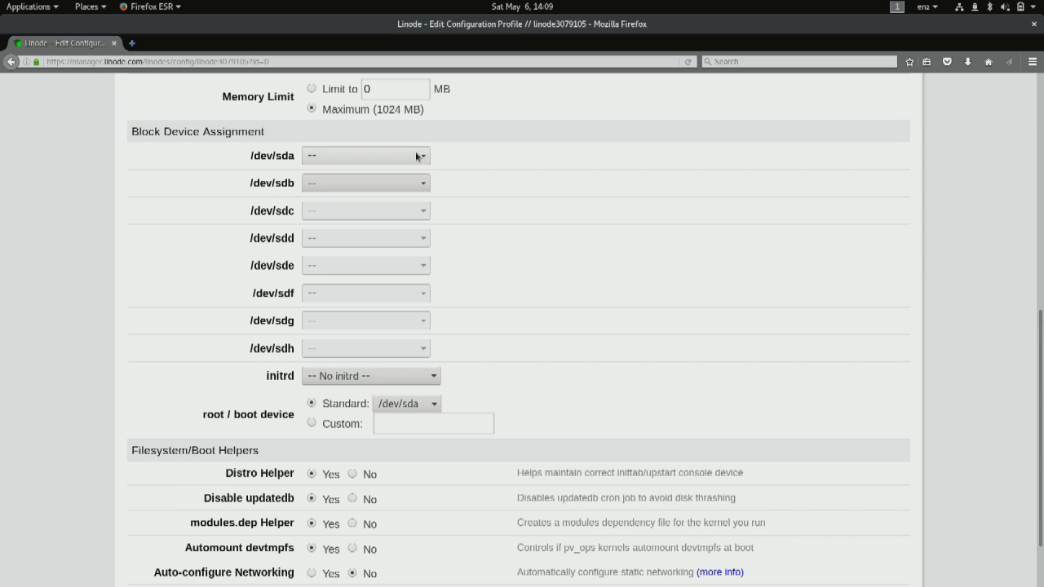
{"action": "left_click", "coordinate": [416, 153]}
{"action": "left_click", "coordinate": [407, 202]}
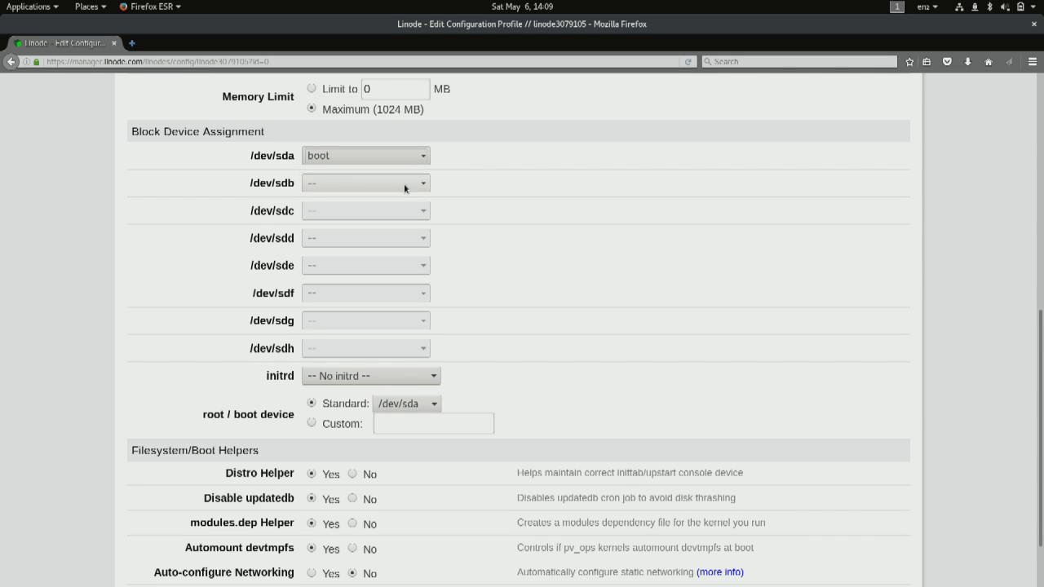
{"action": "left_click", "coordinate": [405, 192]}
{"action": "left_click", "coordinate": [403, 238]}
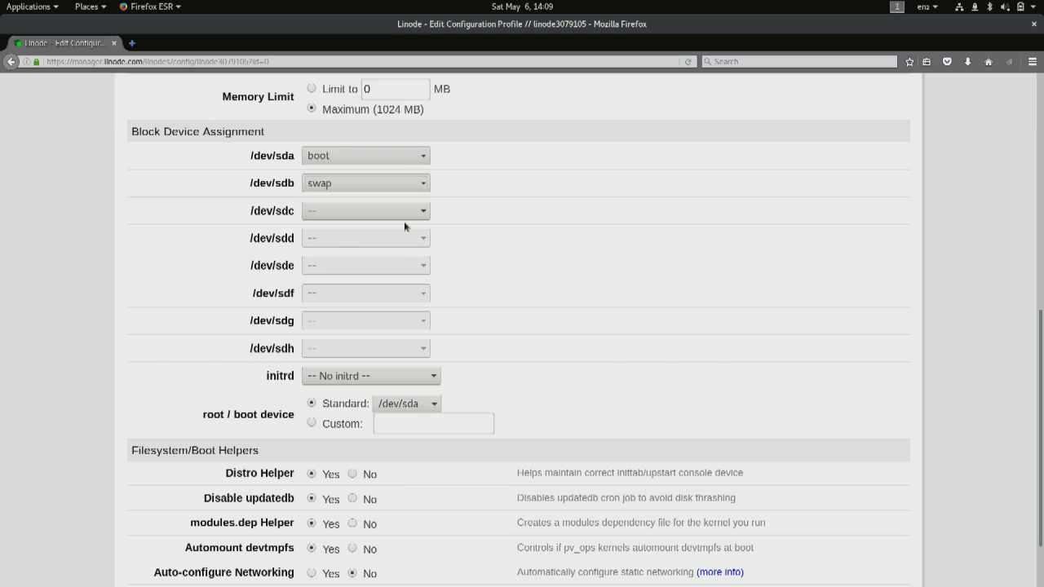
{"action": "left_click", "coordinate": [407, 212]}
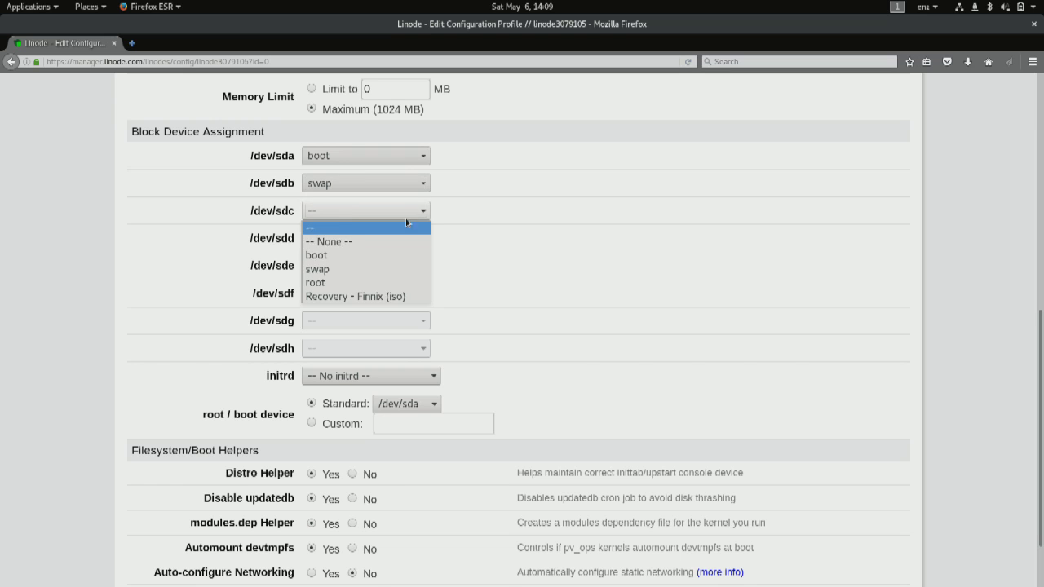
{"action": "left_click", "coordinate": [403, 283]}
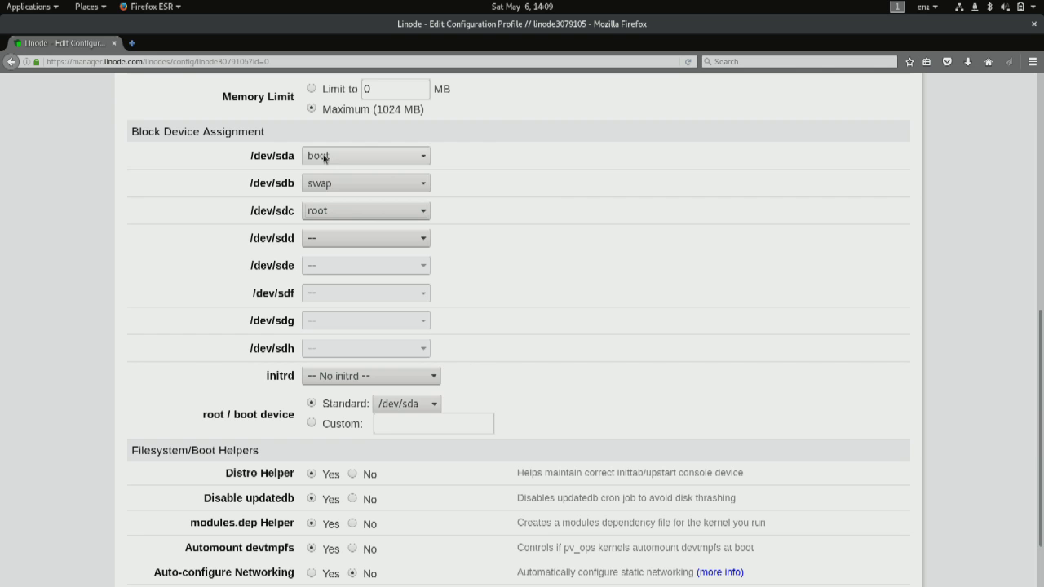
Step: Turn off Distro Helper, modules.dep Helper and Automount devtmpfs, and save the configuration profile
{"action": "scroll", "coordinate": [506, 335], "scroll_direction": "down", "scroll_amount": 2}
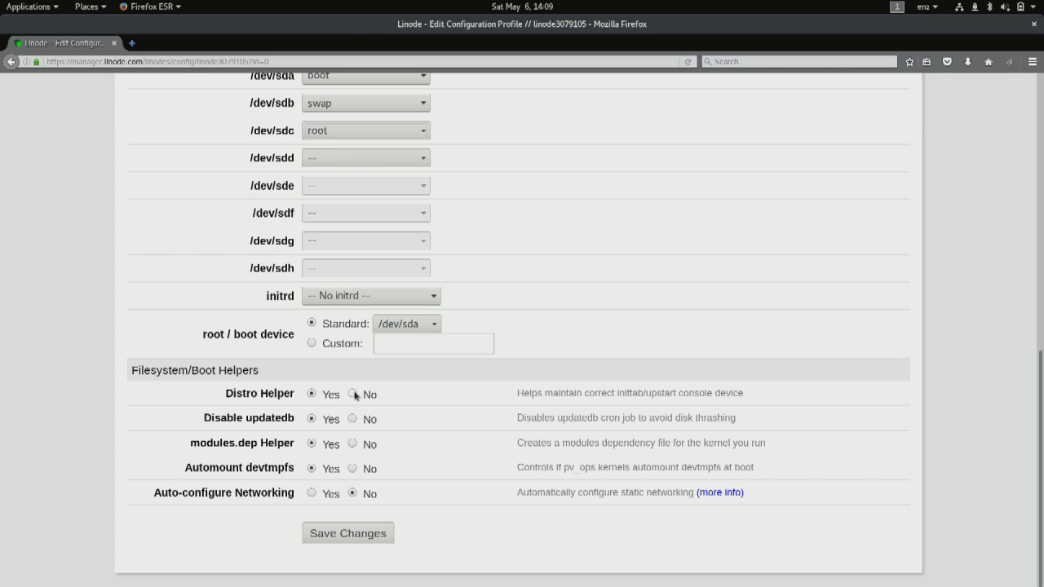
{"action": "left_click", "coordinate": [353, 394]}
{"action": "left_click", "coordinate": [353, 444]}
{"action": "left_click", "coordinate": [351, 469]}
{"action": "left_click", "coordinate": [355, 540]}
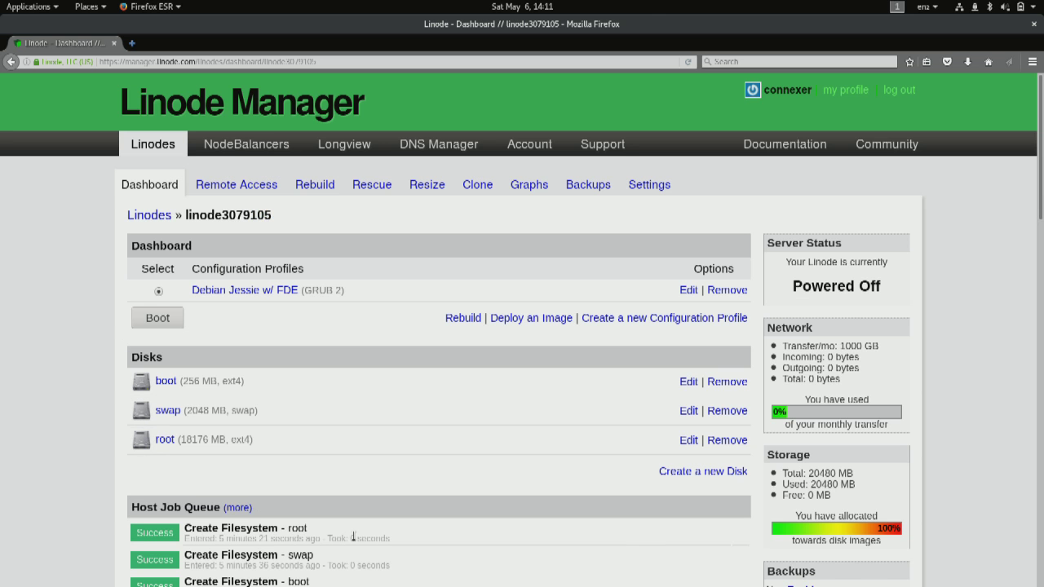
Step: Reboot the Linode into Rescue Mode with boot, swap and root on /dev/sda, /dev/sdb and /dev/sdc
{"action": "left_click", "coordinate": [379, 184]}
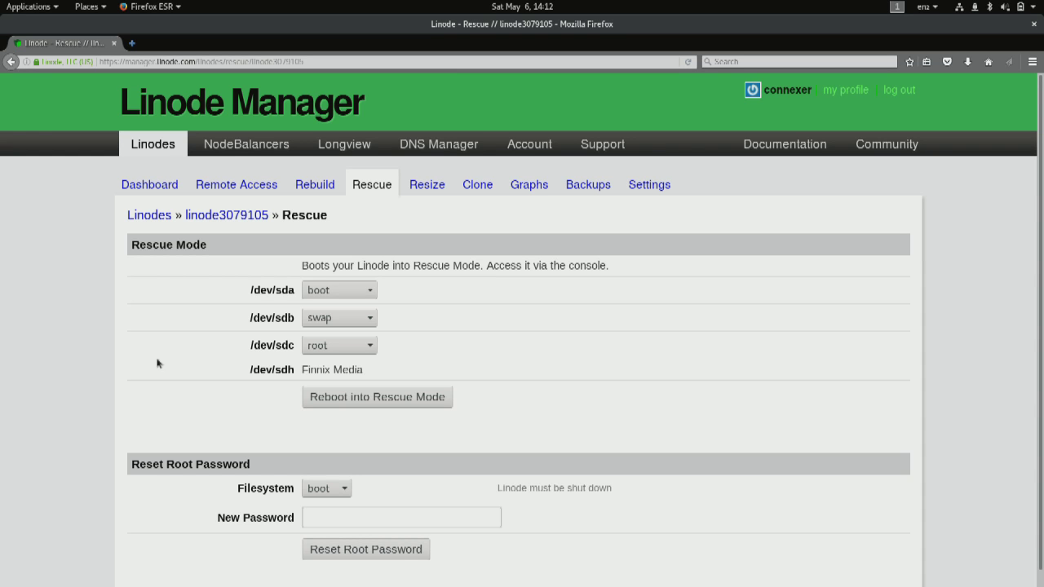
{"action": "left_click", "coordinate": [336, 398]}
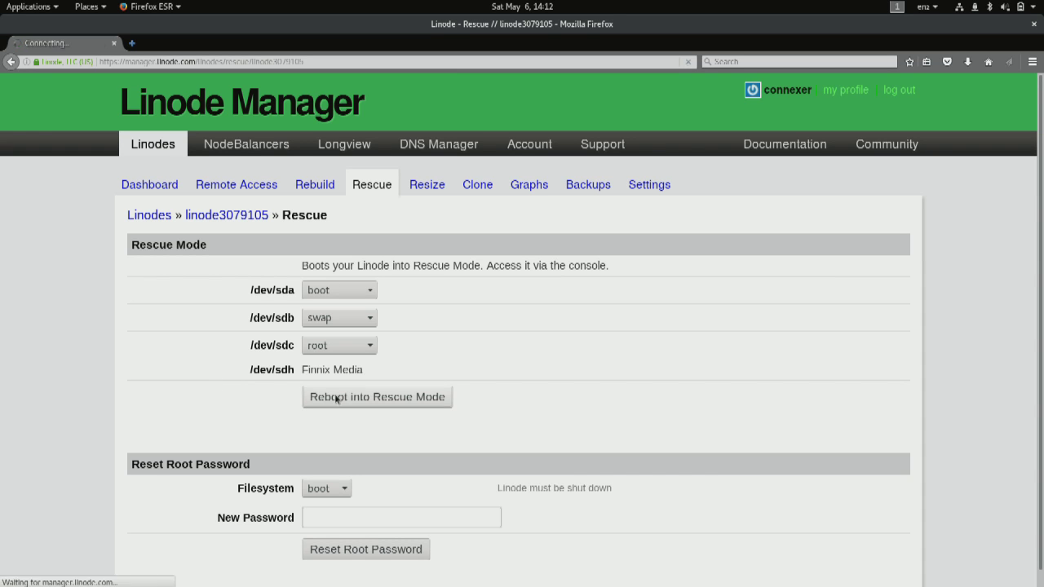